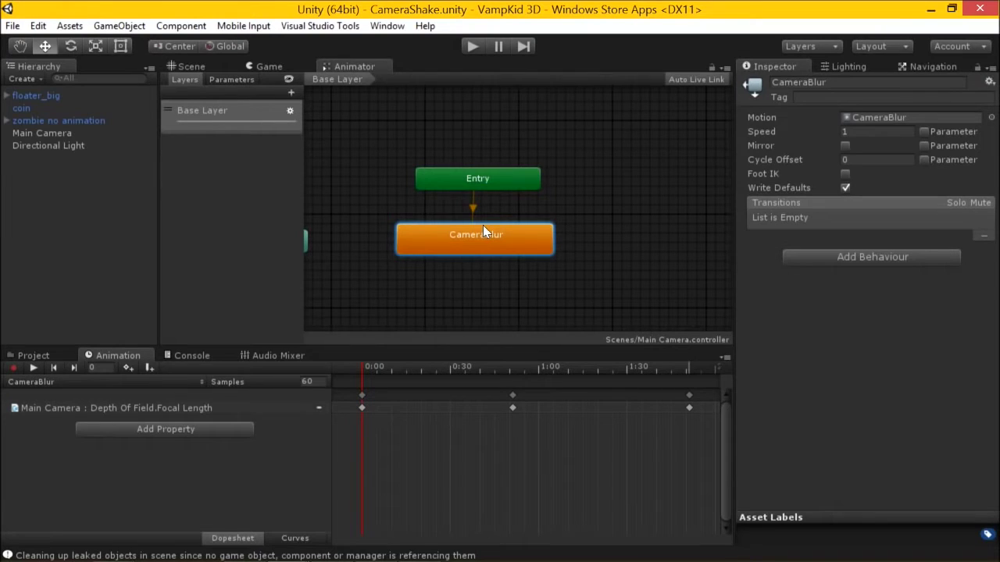
Step: Select Main Camera in the Hierarchy and open the Animation window's clip list
click(72, 136)
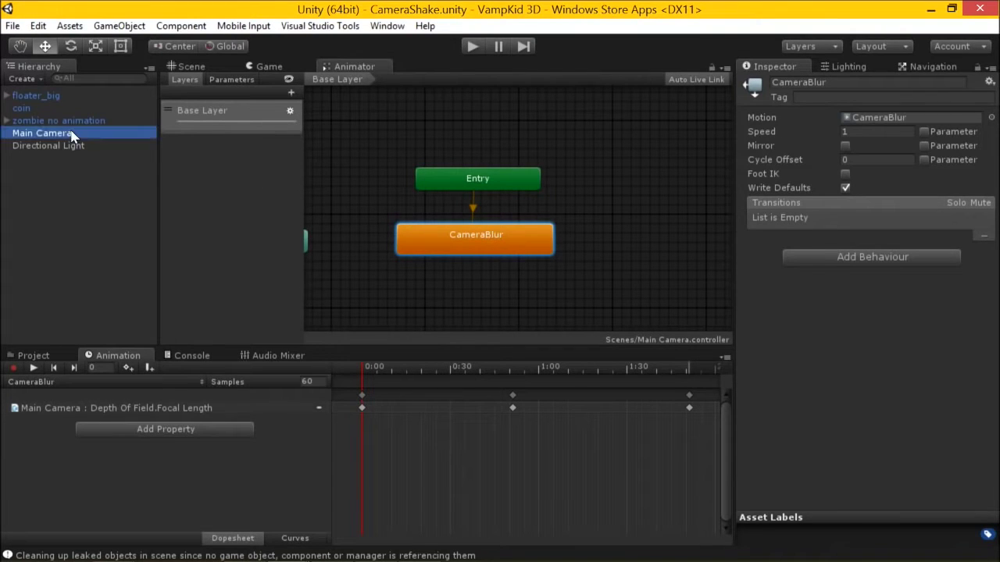
click(67, 147)
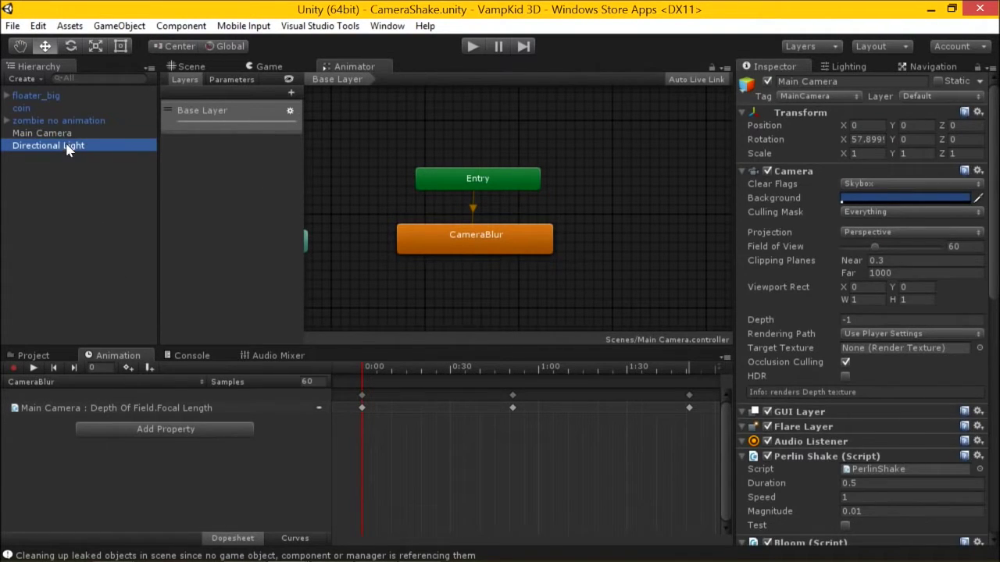
click(60, 136)
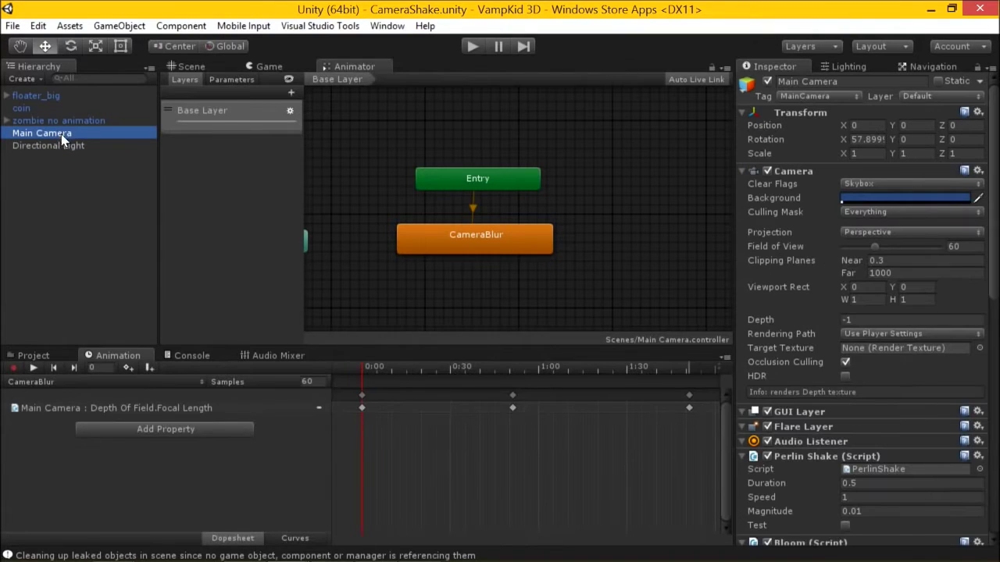
click(81, 382)
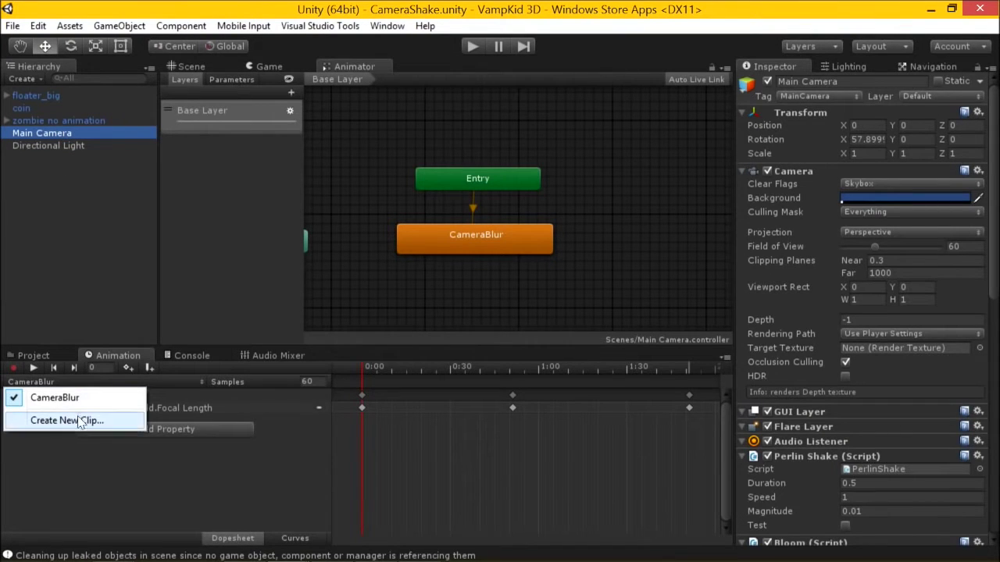
Step: Create a new clip named CameraFlyBy and place its state above Entry in the Animator
click(81, 421)
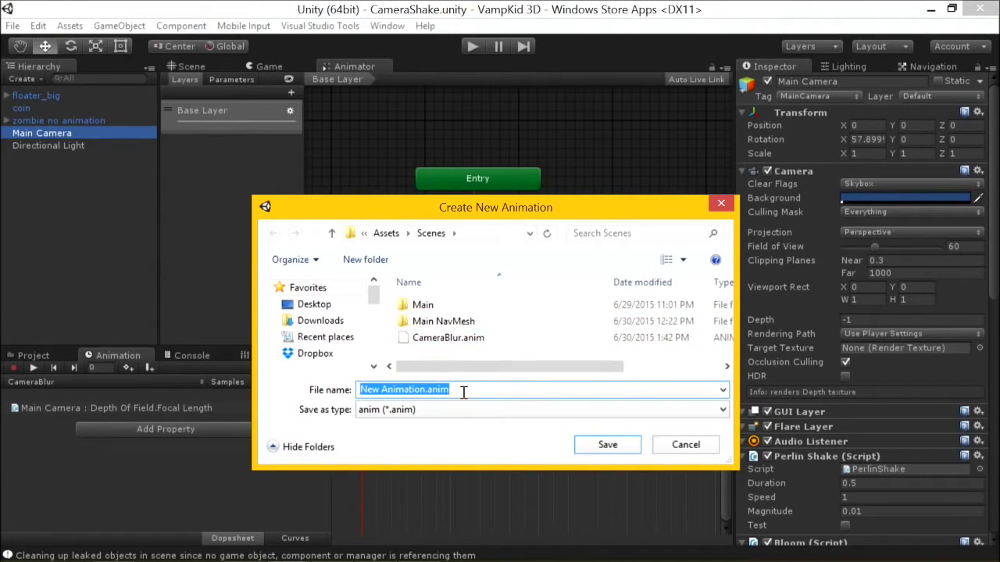
text(Camera)
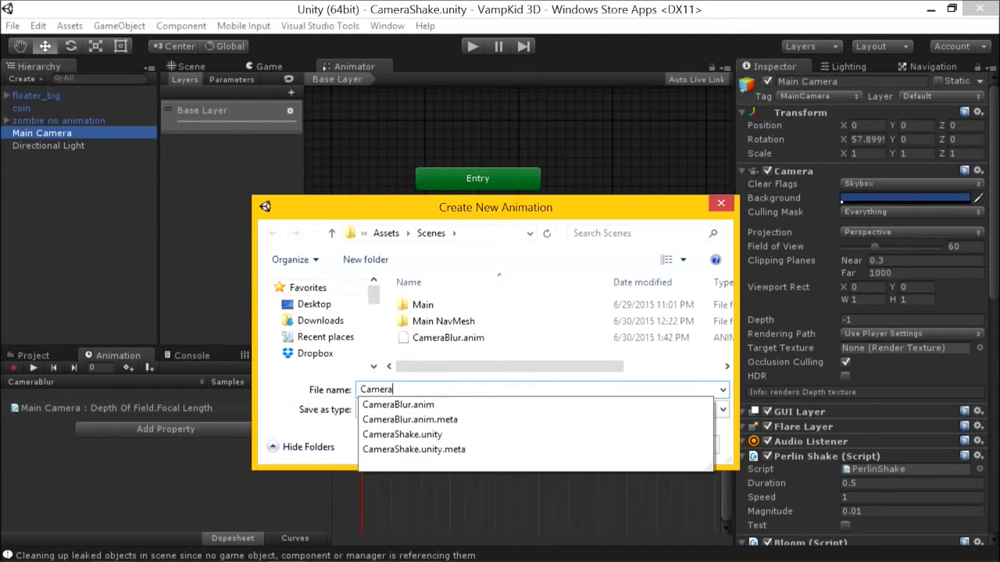
text(FlyBy)
key(Return)
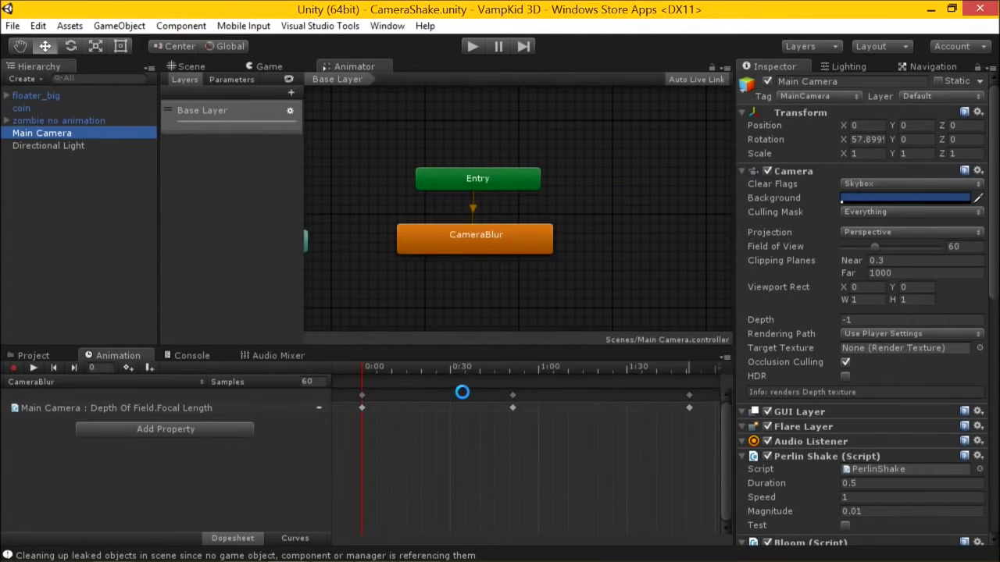
drag(453, 299, 469, 123)
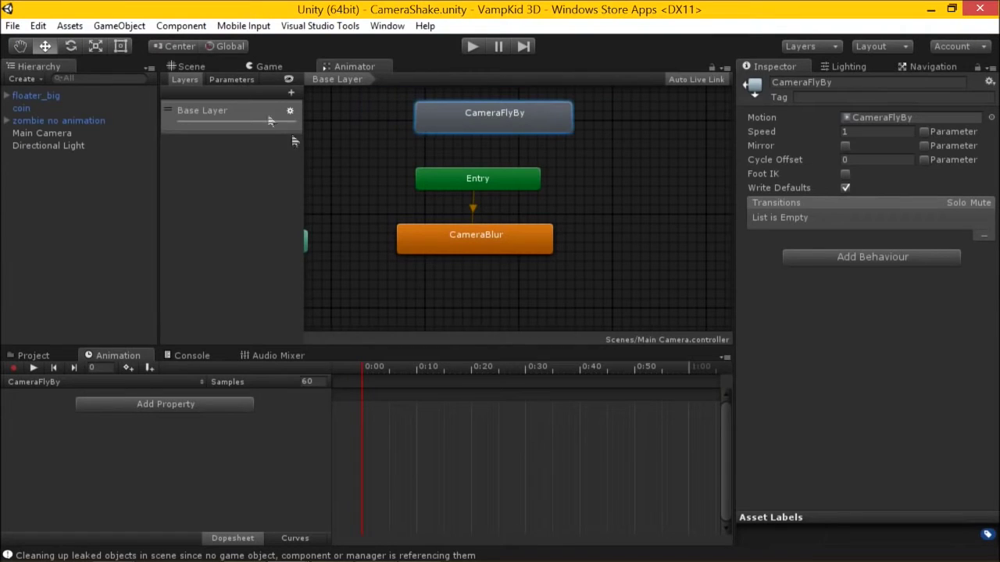
Step: Frame the Main Camera in the Scene view and start recording, keying its first position at 0:00
click(191, 67)
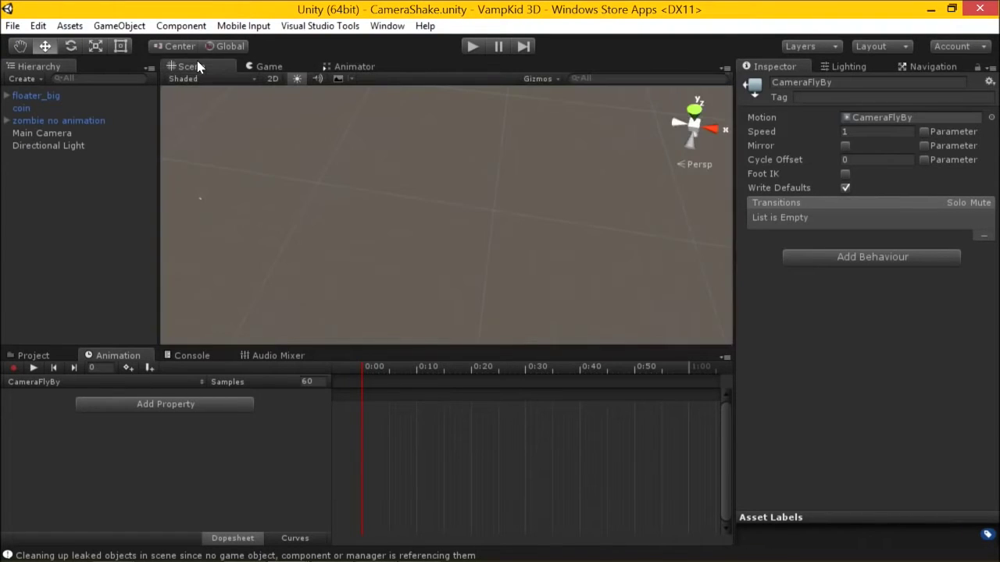
double_click(46, 133)
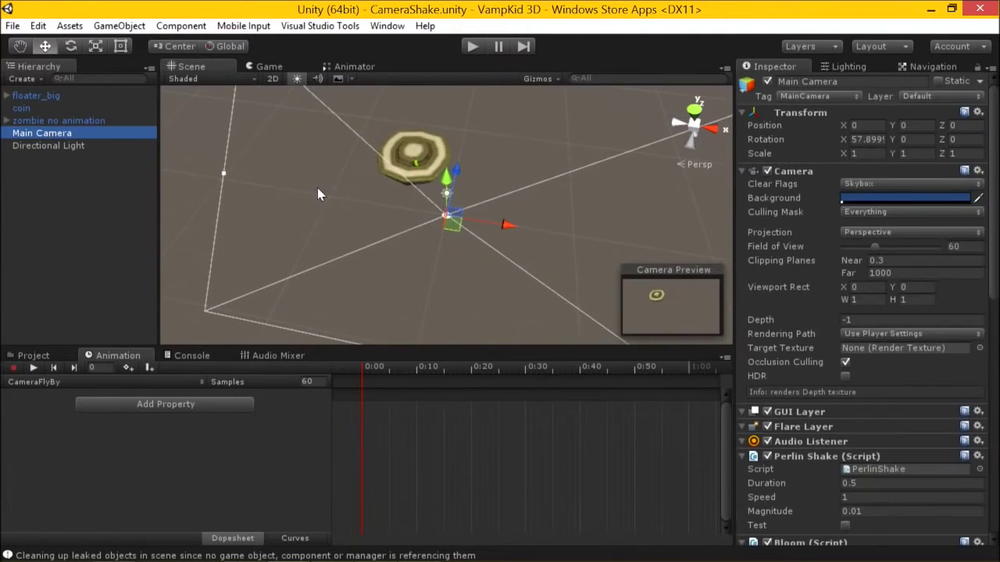
middle_drag(352, 227, 326, 252)
alt+drag(326, 252, 588, 189)
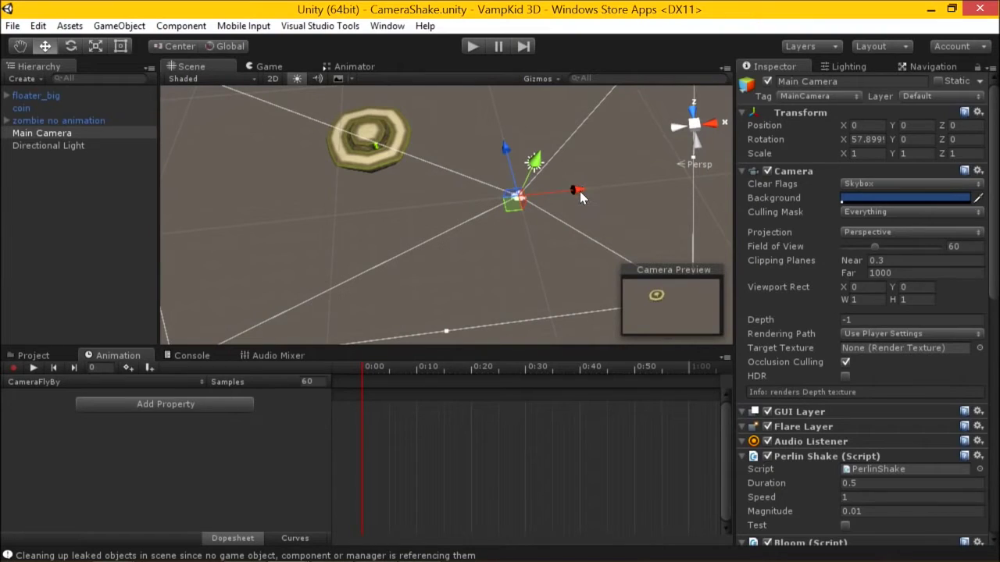
drag(578, 193, 575, 185)
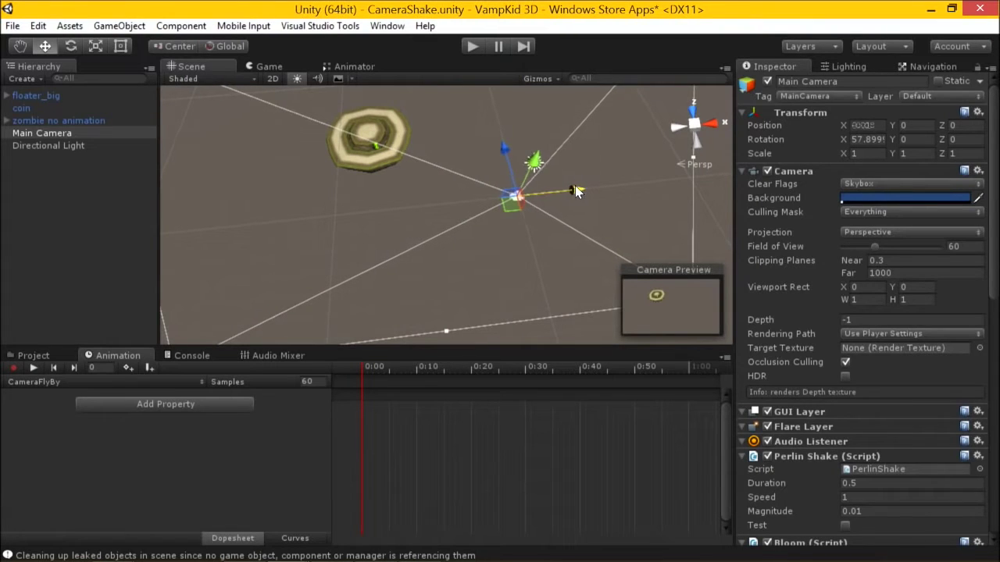
click(15, 368)
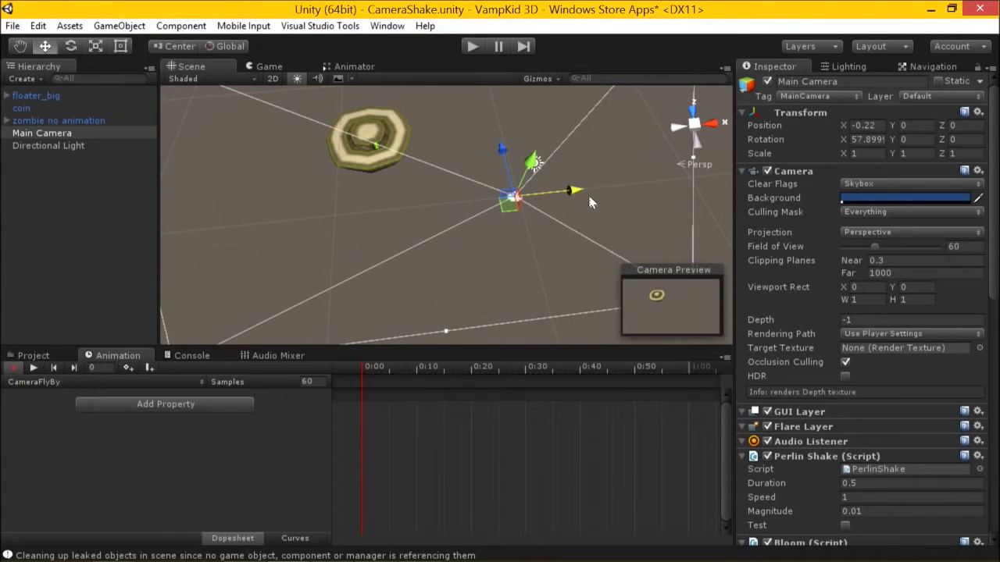
drag(576, 192, 568, 193)
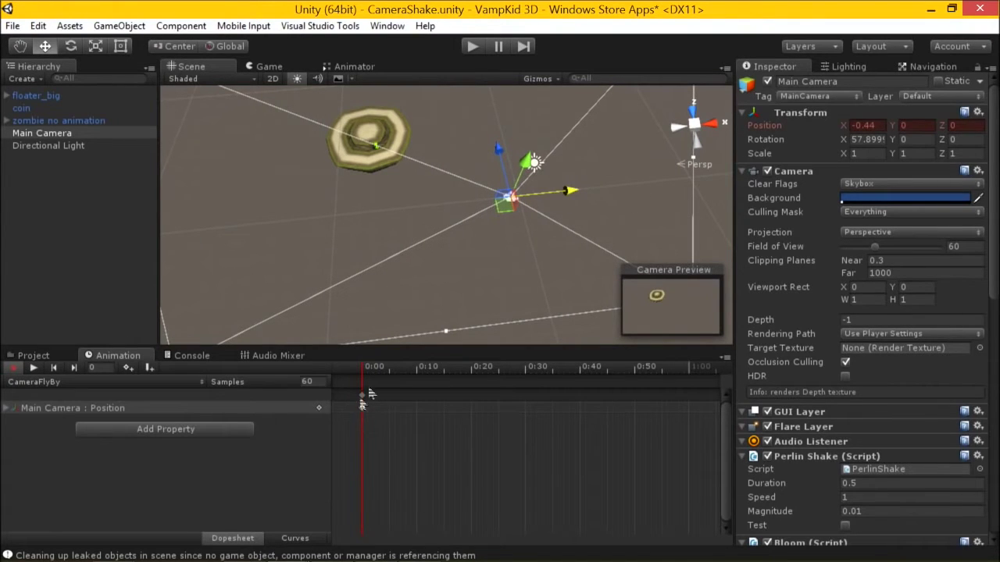
Step: Key Position X at 0, then move the camera to -9.27, -31.8, 30.1 at 2:00
click(867, 126)
text(0)
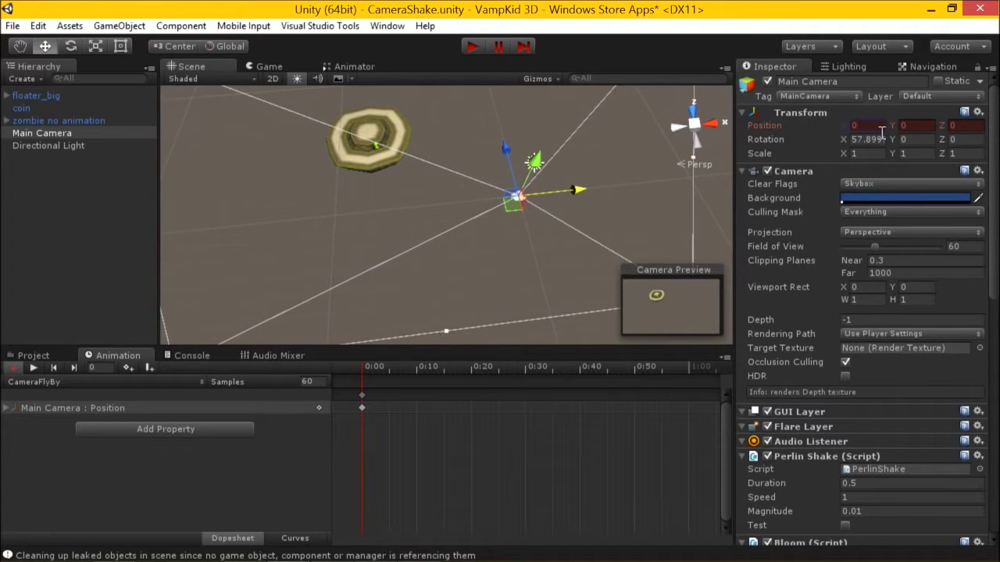
scroll(446, 379, down, 5)
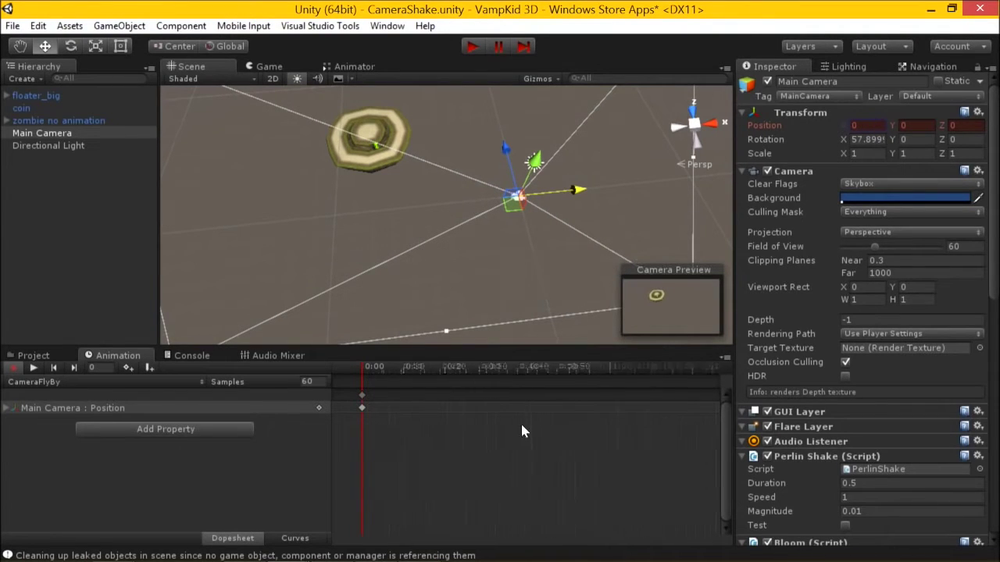
scroll(580, 387, down, 3)
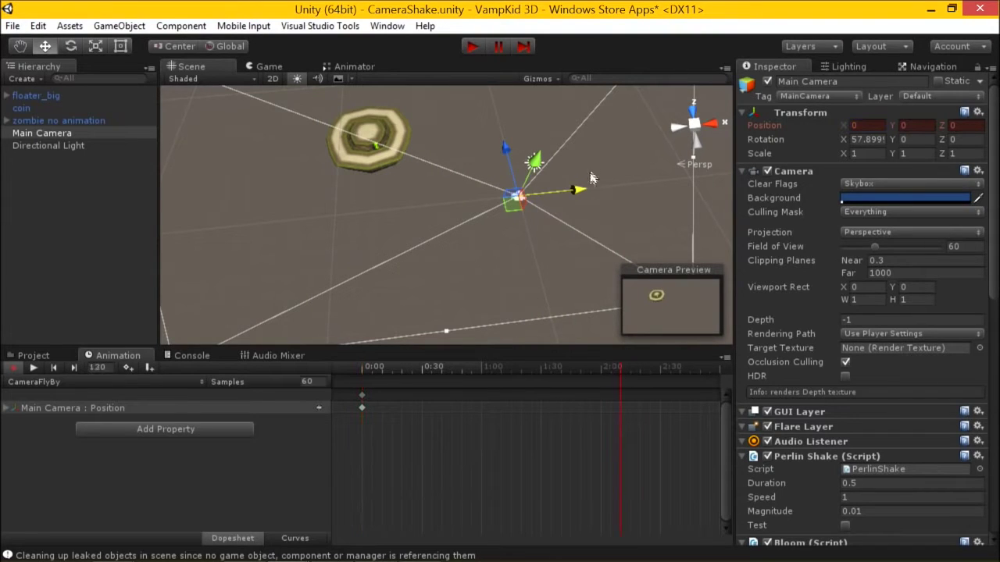
drag(534, 161, 403, 212)
scroll(549, 403, down, 2)
scroll(551, 399, down, 3)
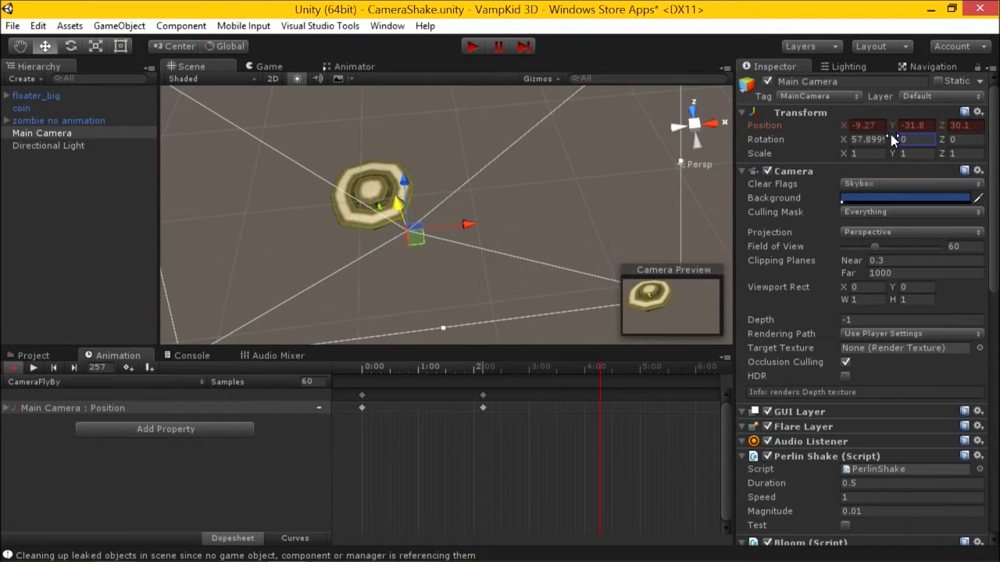
Step: Record camera rotation keyframes with Rotation Y 10 and Rotation X 57.52
drag(843, 139, 848, 139)
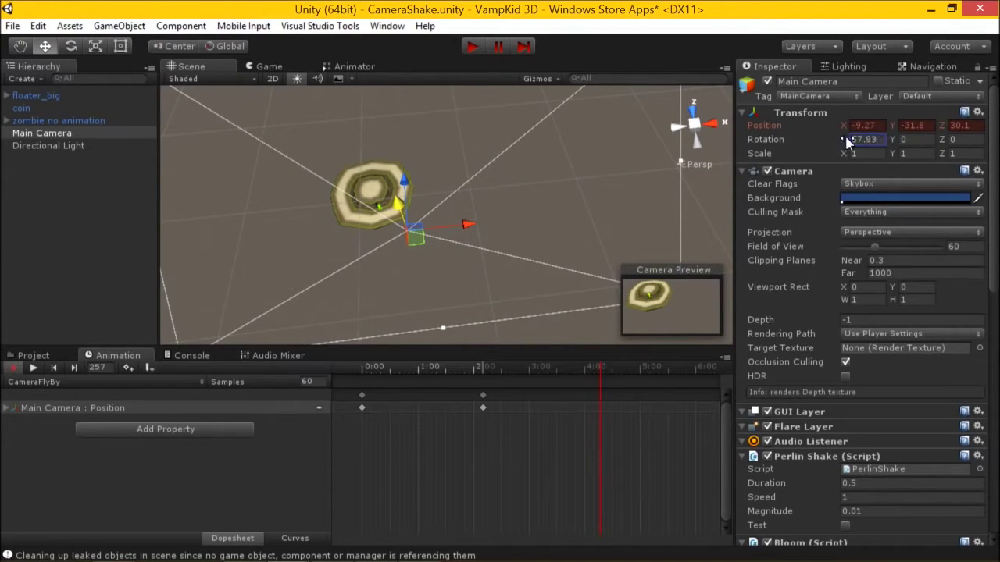
scroll(491, 405, down, 5)
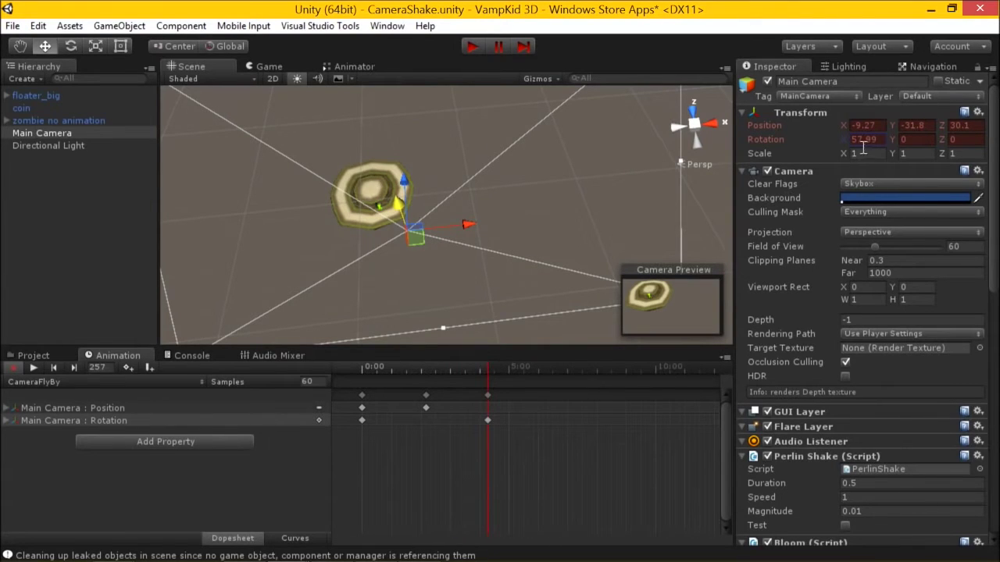
drag(894, 141, 930, 139)
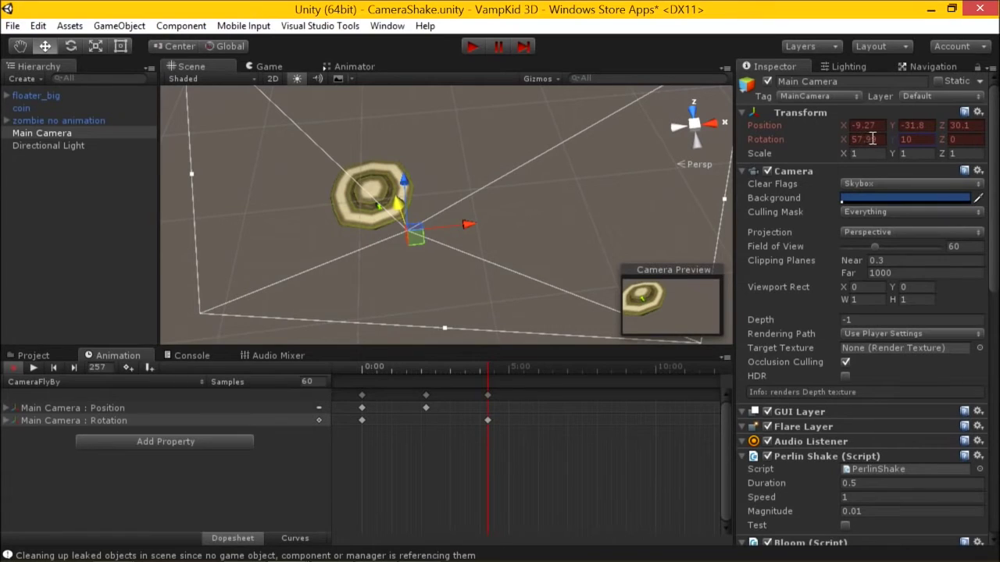
double_click(914, 139)
key(BackSpace)
drag(843, 148, 404, 213)
Step: Key the camera moved far left with Rotation Y 37.4, then preview the fly-by
scroll(530, 379, down, 3)
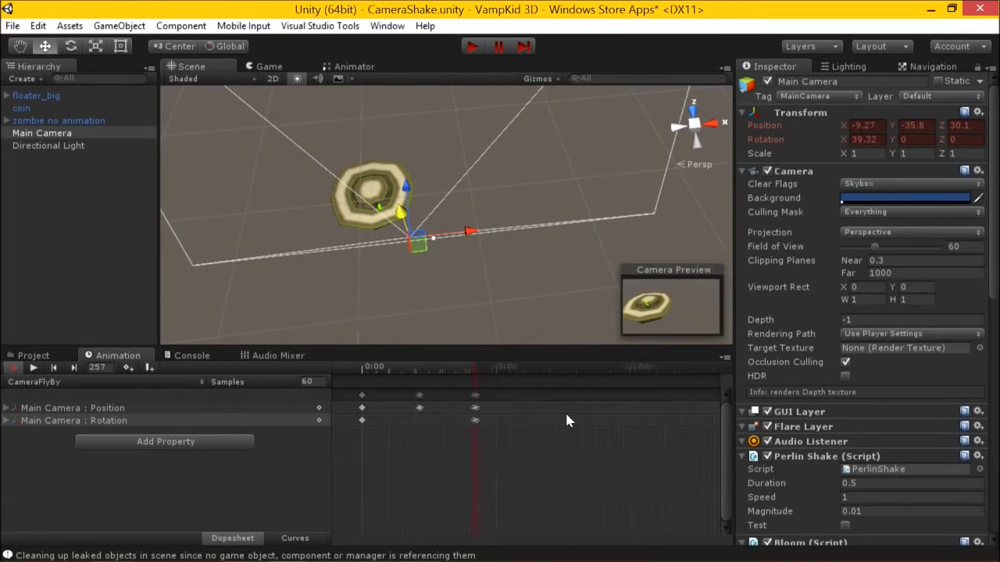
alt+drag(486, 251, 486, 217)
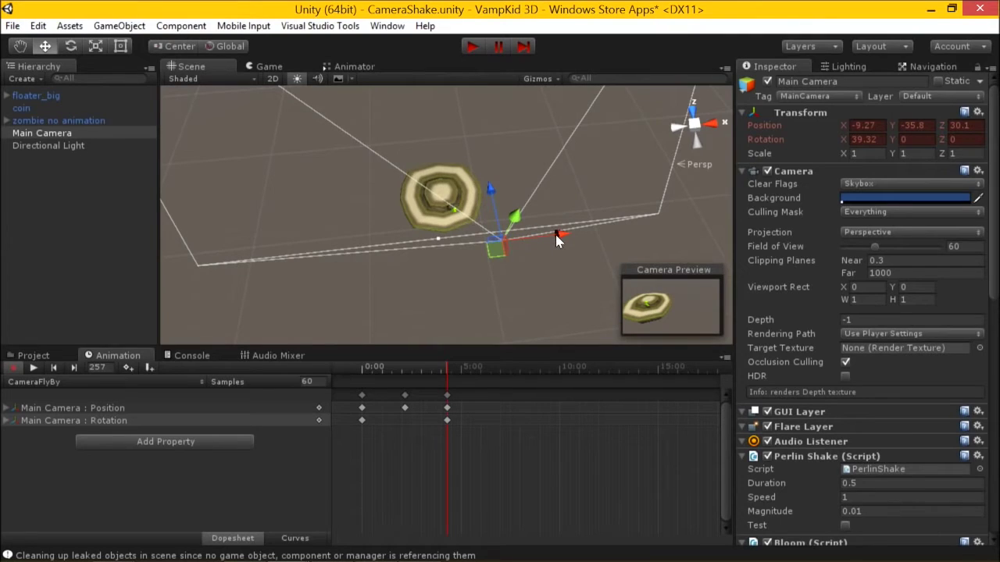
drag(557, 240, 549, 243)
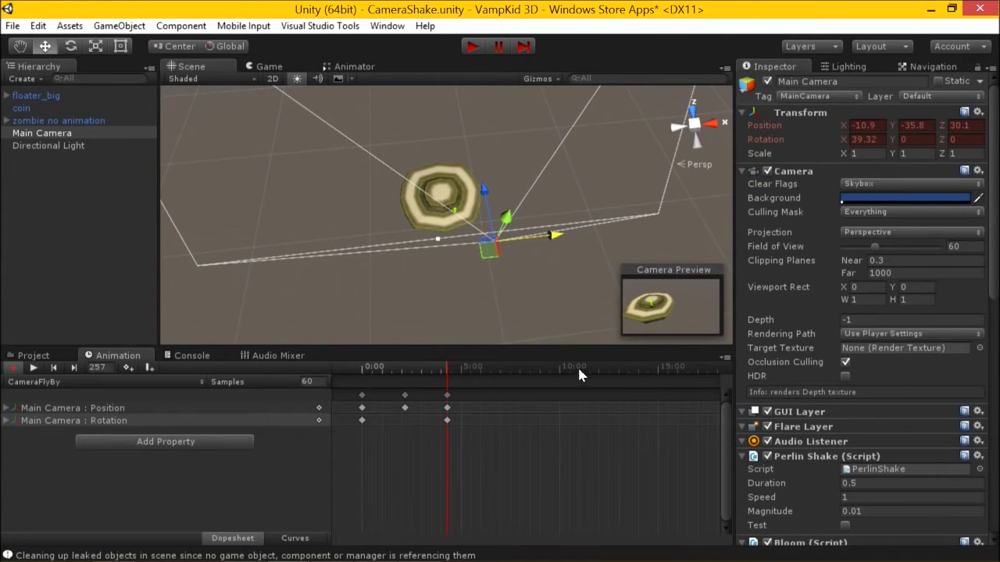
drag(556, 236, 320, 224)
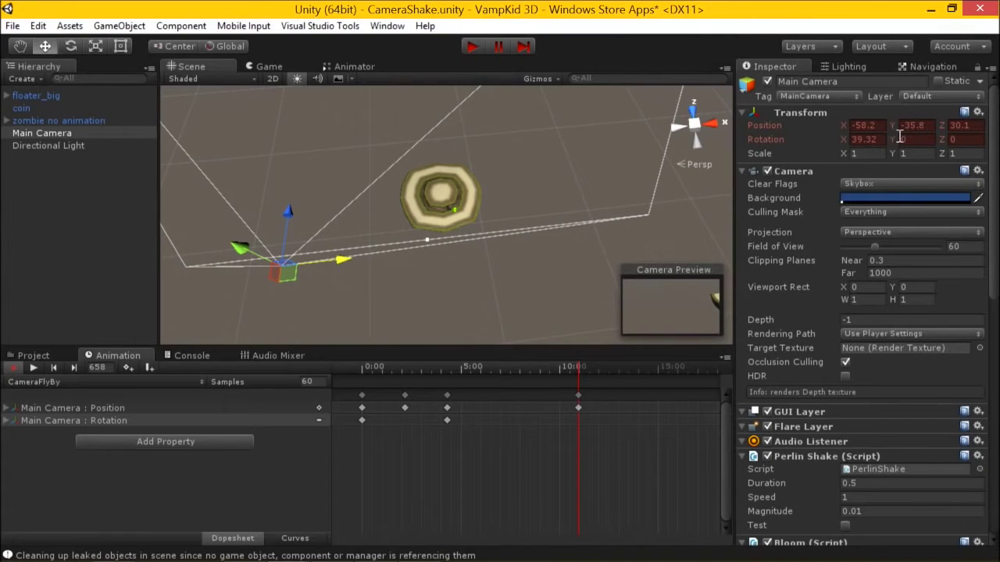
drag(903, 145, 4, 358)
click(32, 368)
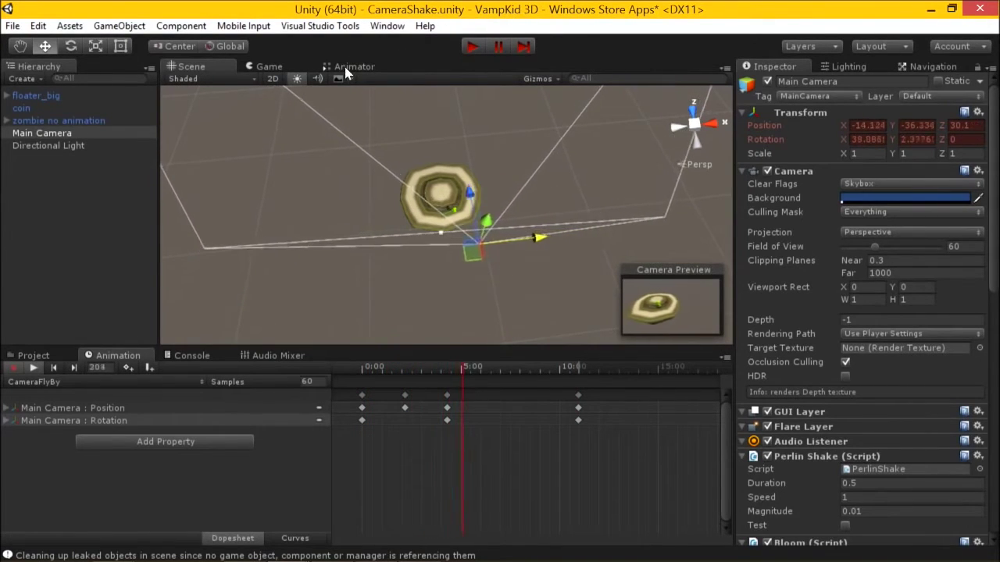
Step: Stop recording and arrange CameraFlyBy below Any State in the maximized Animator graph
click(345, 66)
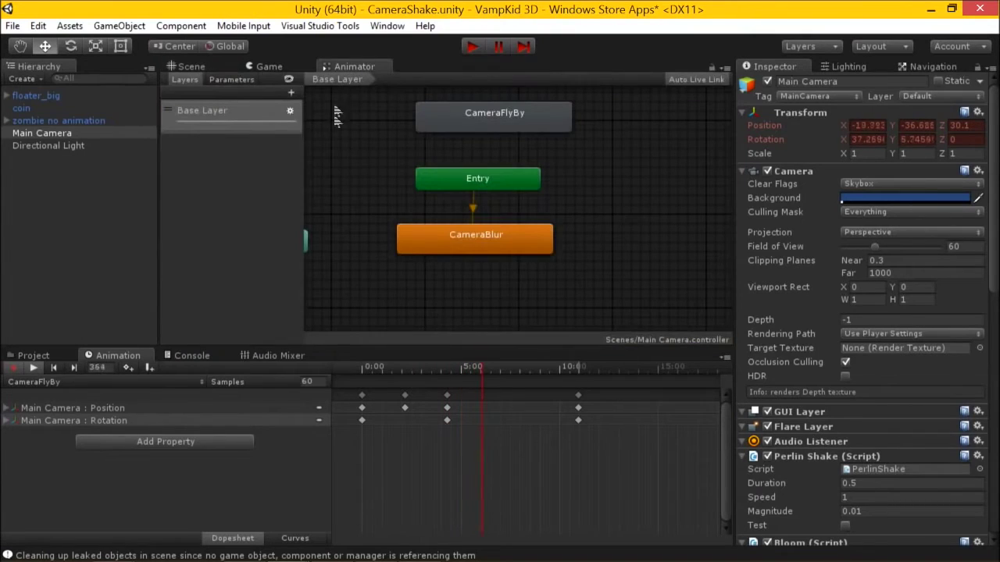
click(12, 371)
drag(519, 116, 640, 170)
middle_drag(518, 208, 573, 231)
key(shift+space)
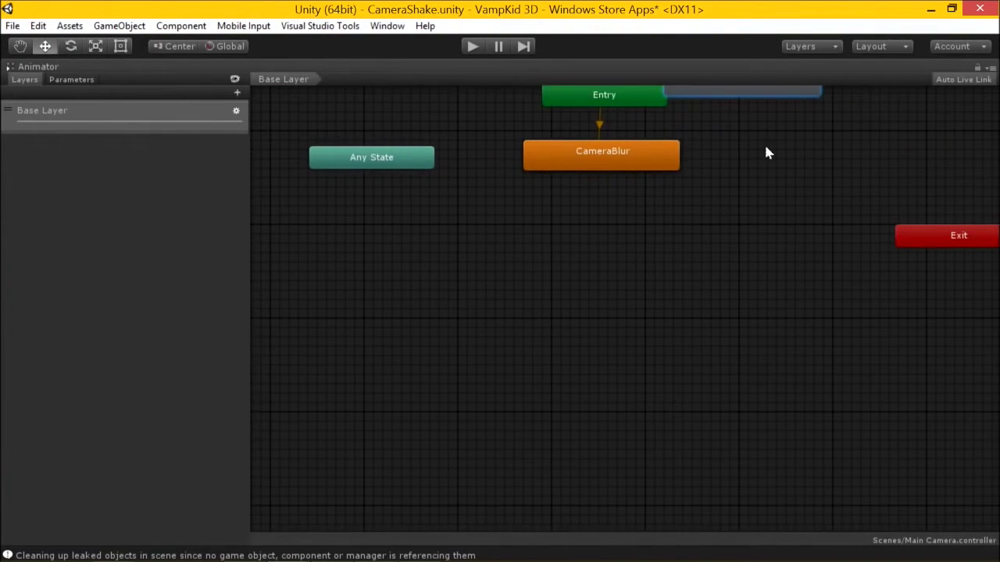
drag(736, 141, 411, 288)
drag(368, 221, 410, 215)
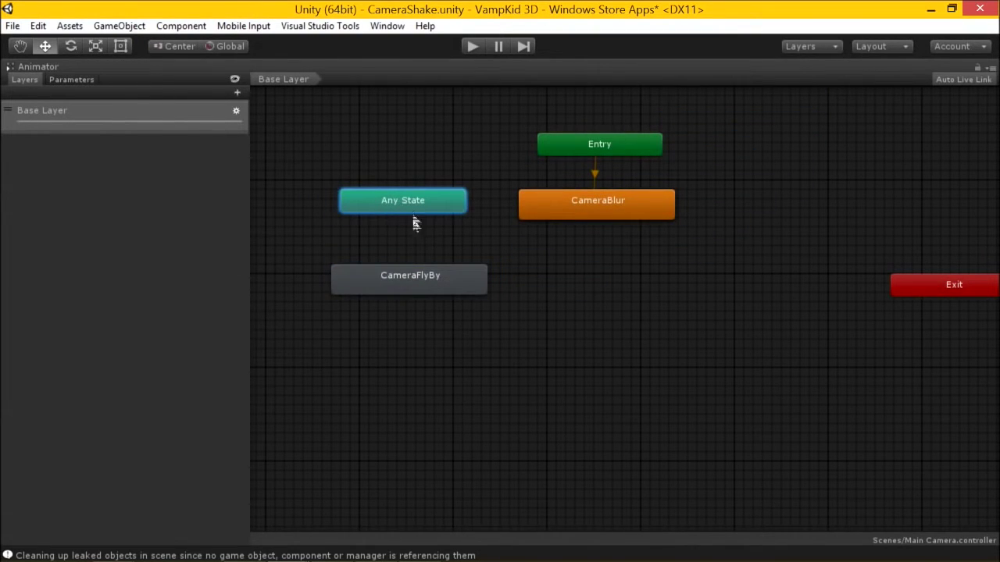
Step: Add transitions from Any State to CameraFlyBy and from CameraFlyBy to Exit
right_click(414, 216)
click(420, 224)
drag(419, 278, 500, 292)
right_click(496, 288)
click(519, 299)
click(954, 286)
drag(954, 286, 682, 295)
mouse_move(510, 286)
mouse_down()
mouse_move(536, 285)
mouse_move(504, 276)
mouse_up()
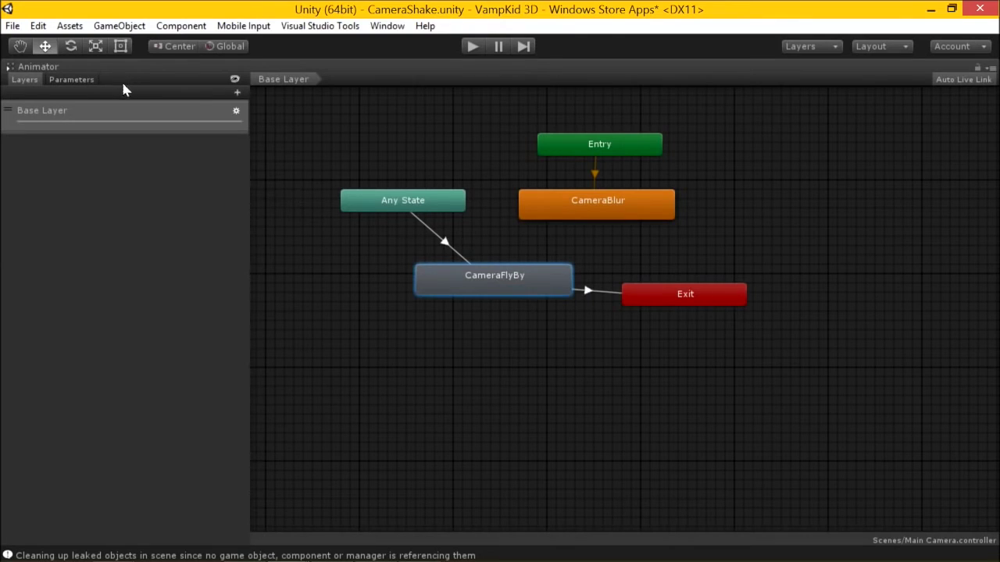
click(78, 82)
Step: Add a Trigger parameter named FlyBy to the animator
click(237, 92)
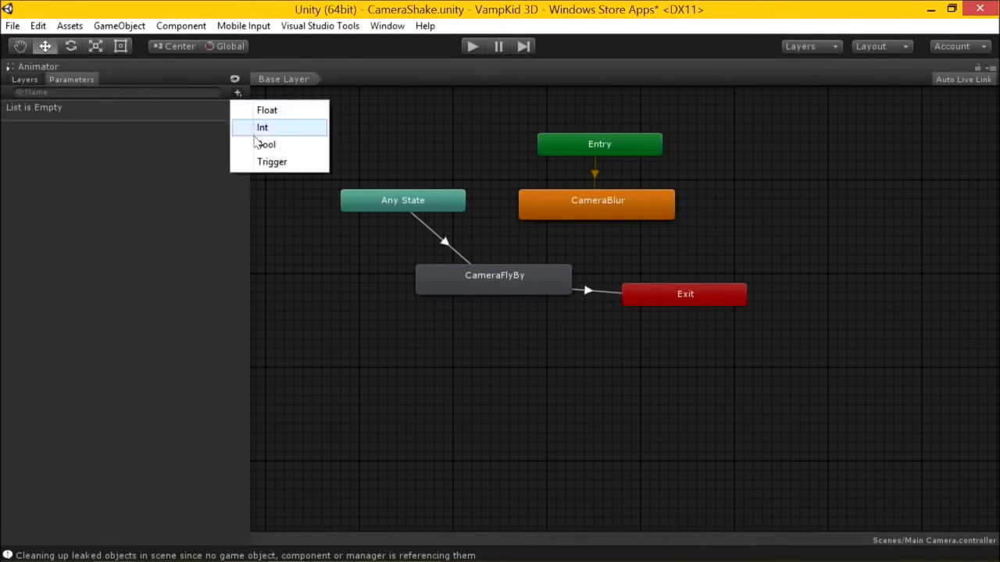
click(268, 161)
text(Fly)
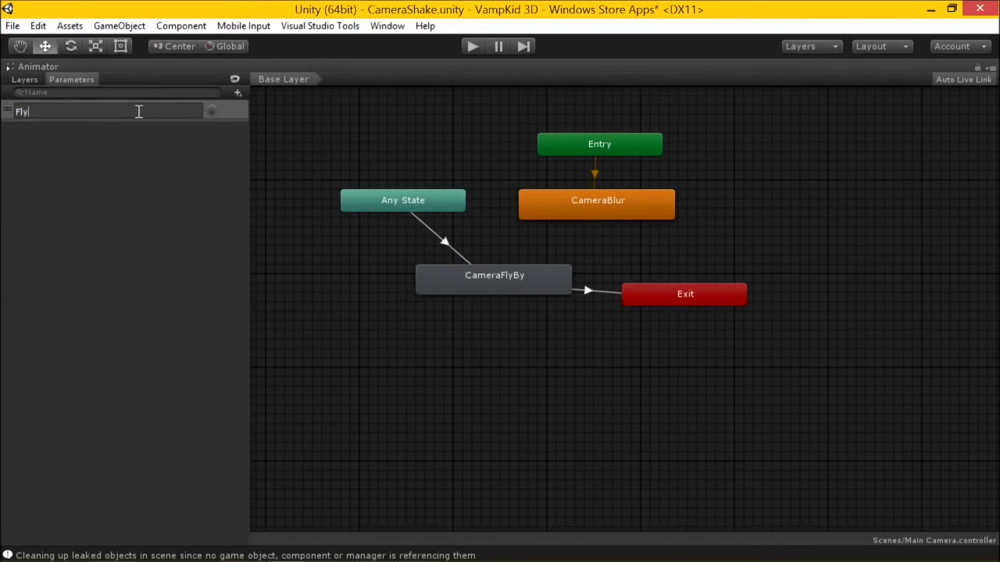
text(By)
key(Return)
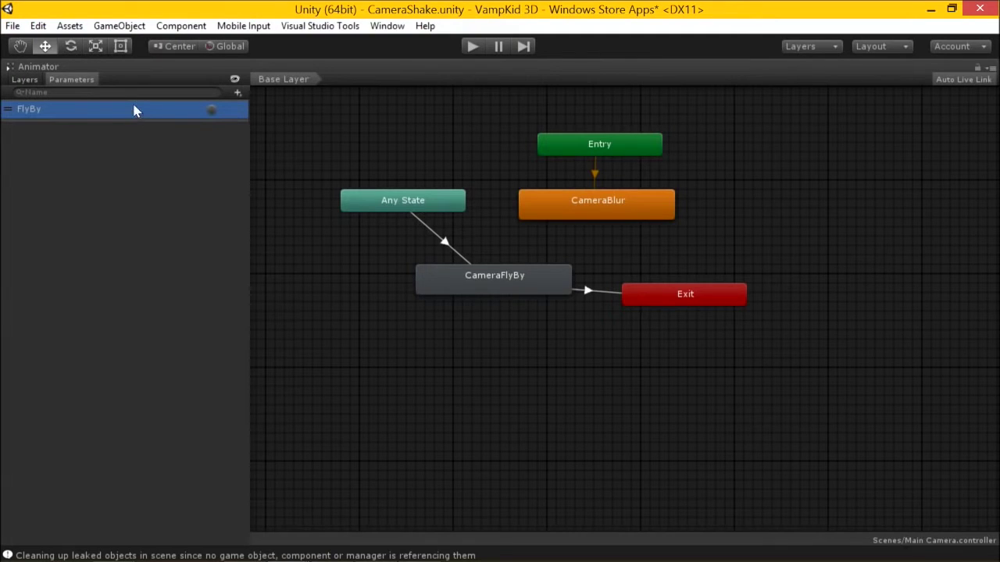
Step: Restore the normal editor layout and select the Any State to CameraFlyBy transition
key(shift+space)
click(461, 231)
click(473, 217)
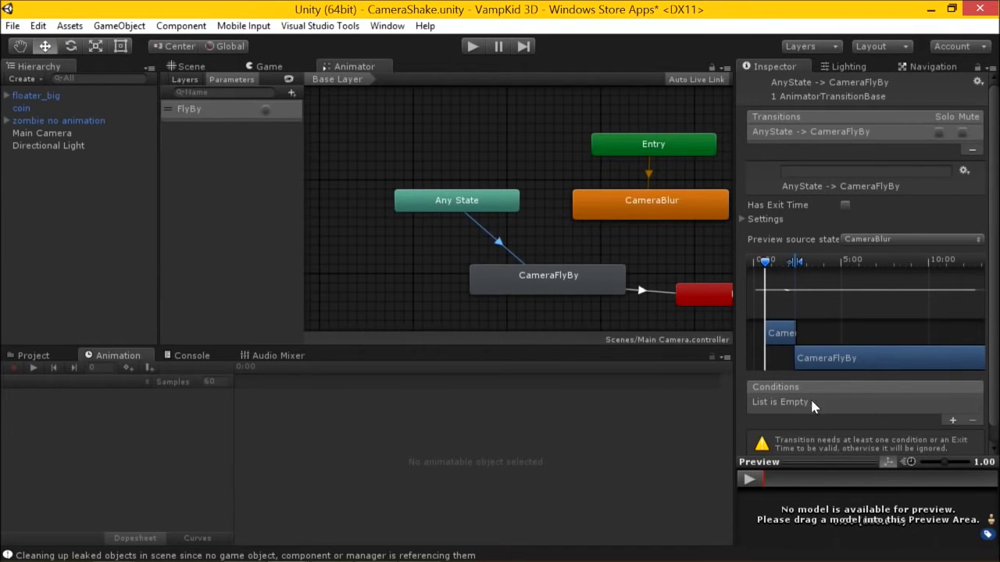
Step: Add FlyBy as the transition's condition, save the scene, and enter Play mode
click(954, 423)
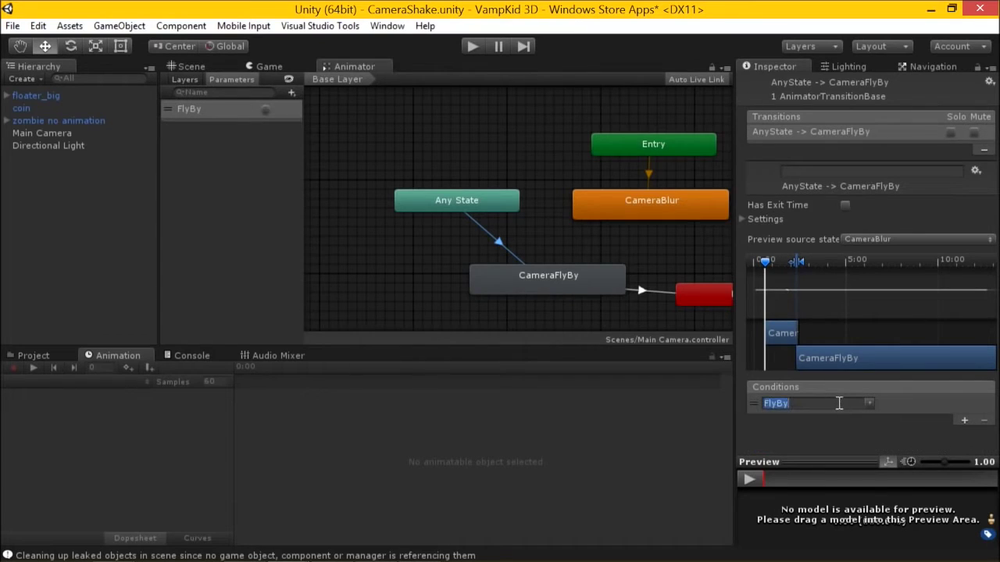
key(ctrl+s)
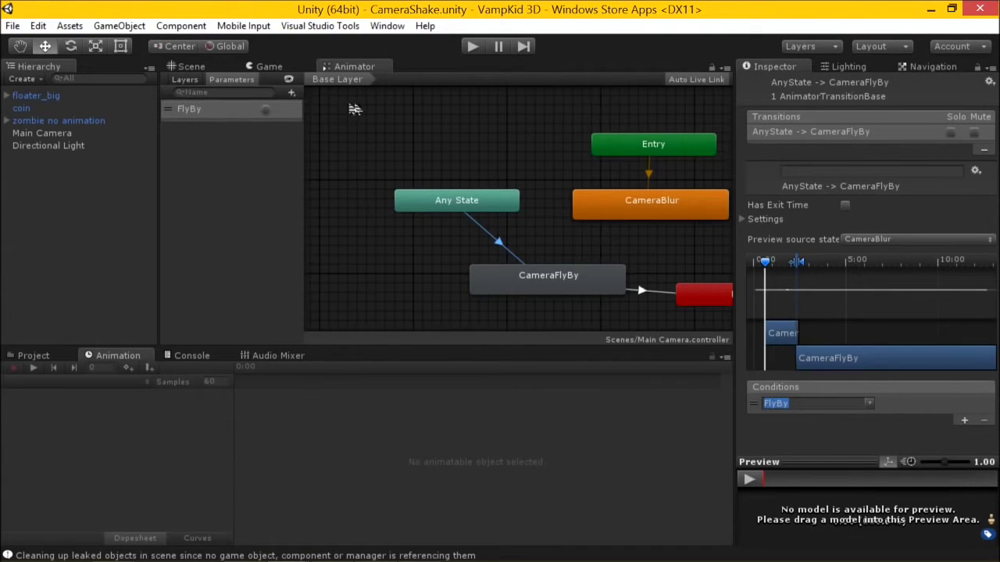
click(478, 47)
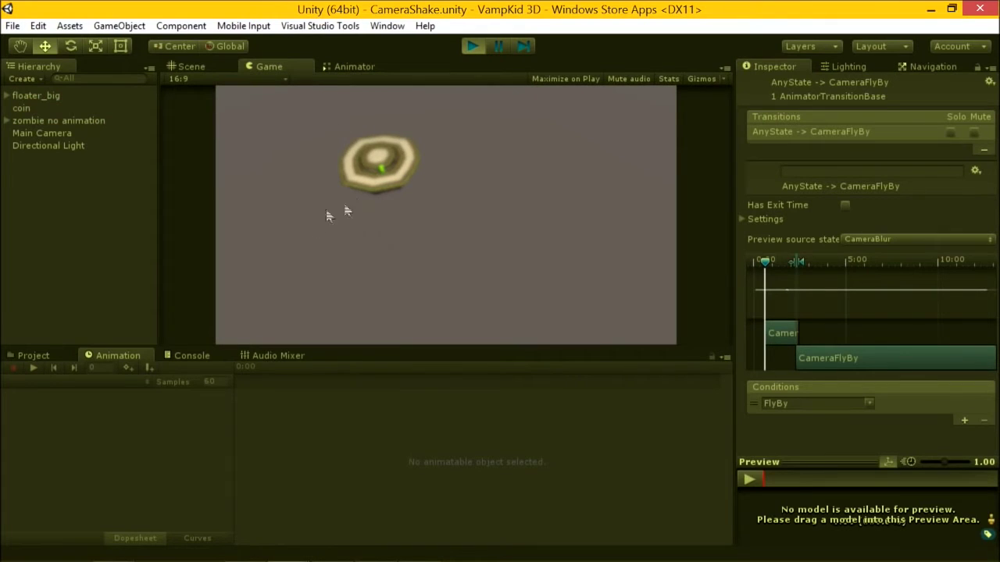
Step: Float the Animator over the Game view, fire FlyBy, then exit Play mode and switch to PowerPoint
drag(347, 70, 462, 290)
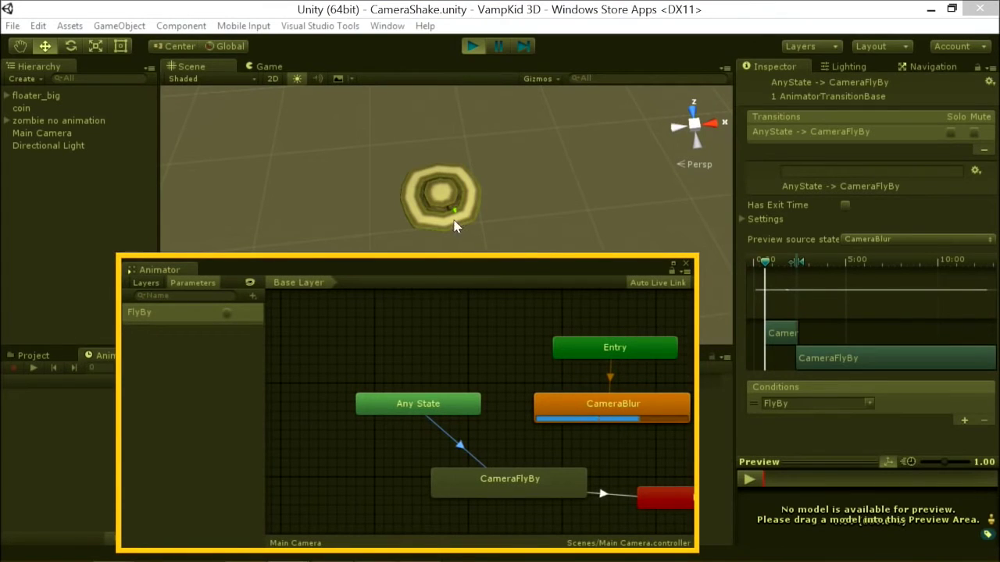
click(271, 68)
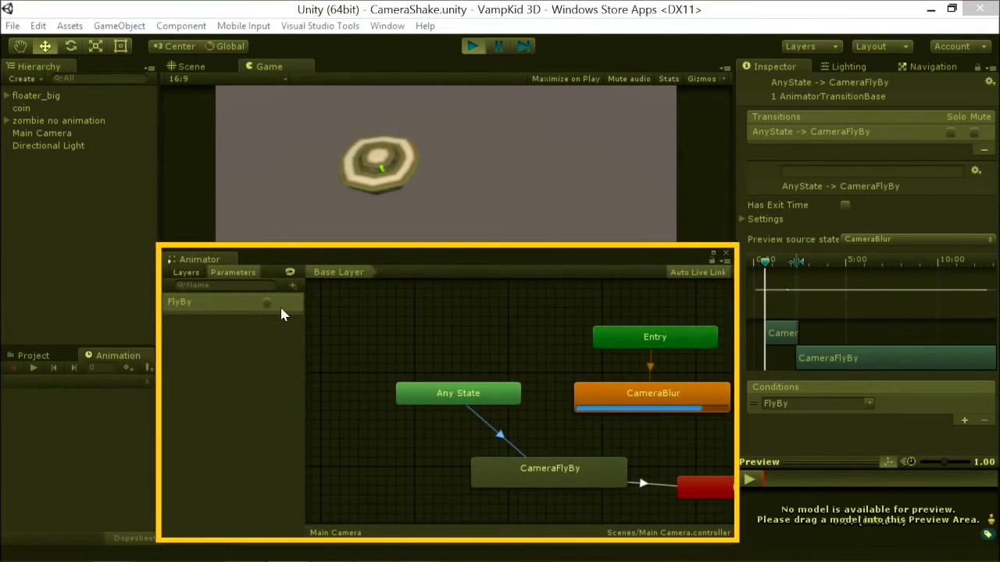
click(267, 303)
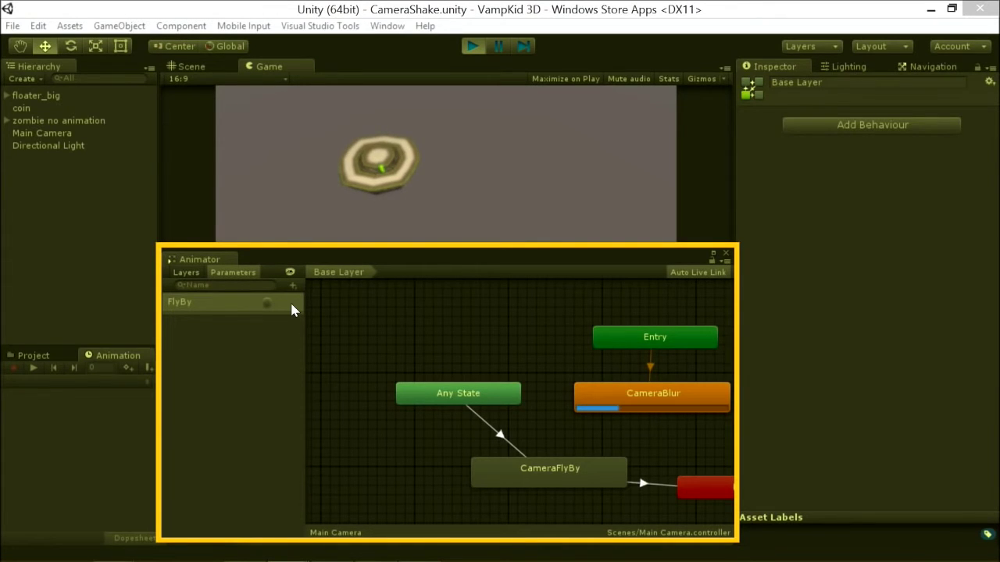
click(471, 47)
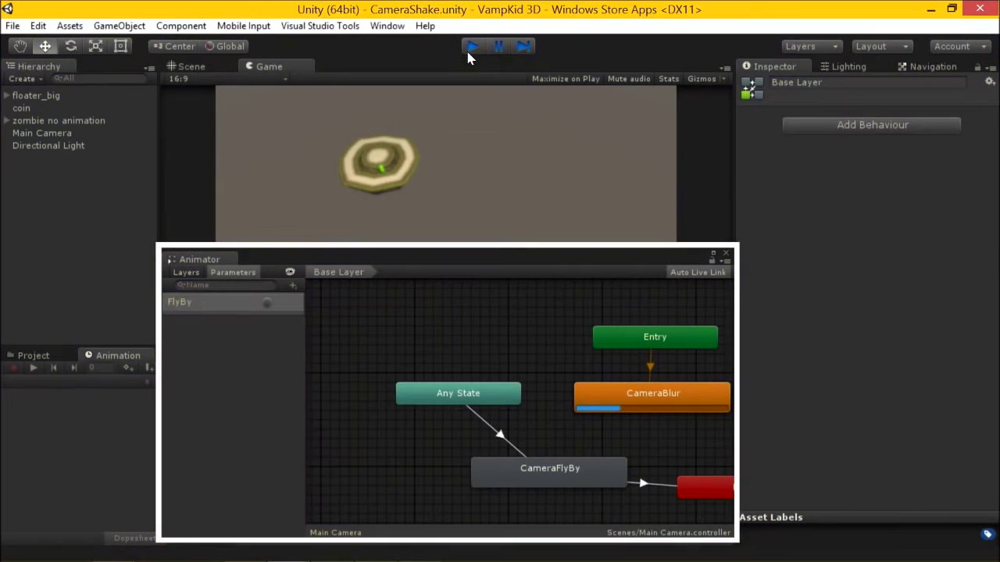
key(alt+Tab)
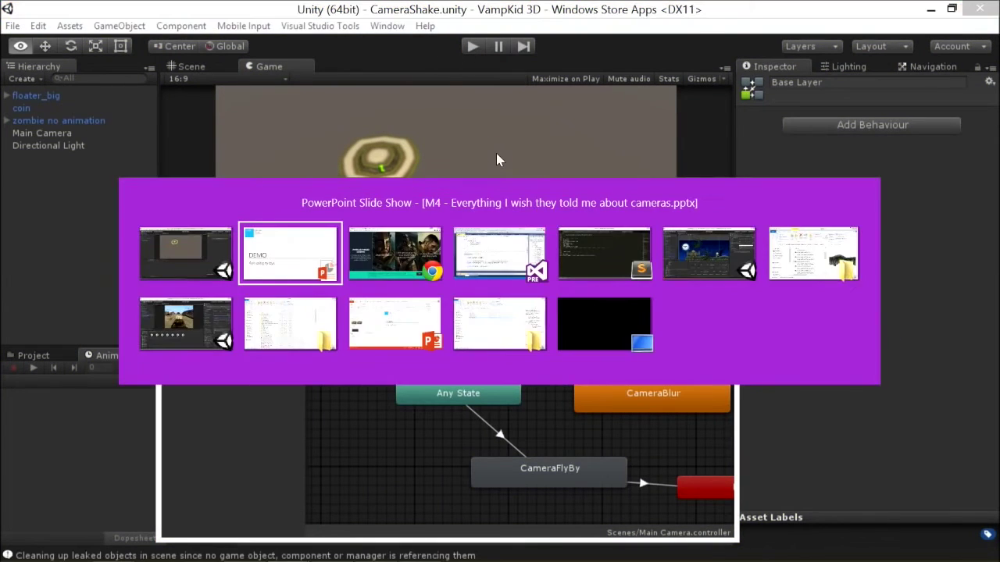